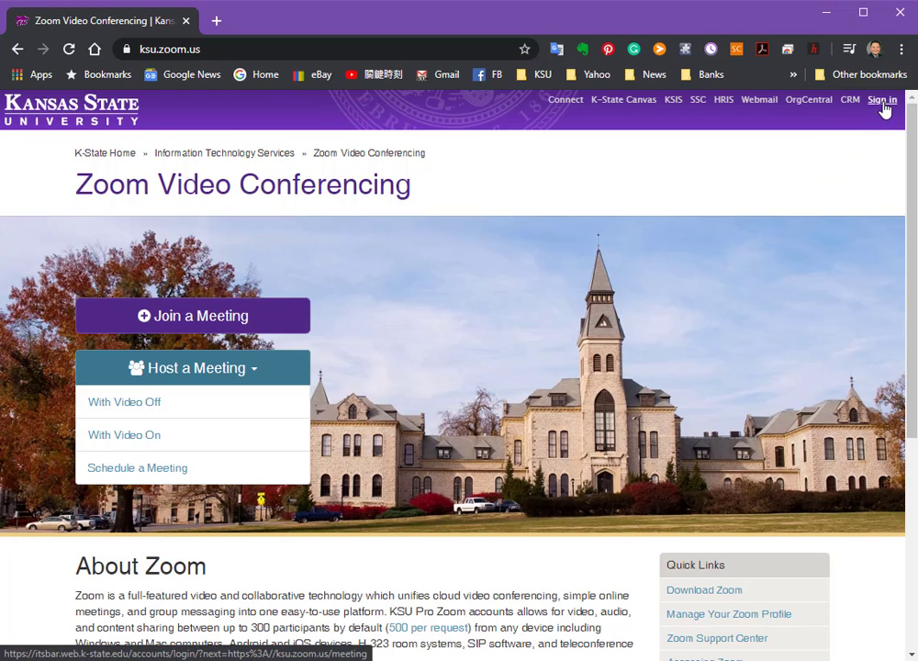
Sign in to the university's Zoom site with the saved K-State eID credentials.
{"action": "left_click", "coordinate": [883, 101]}
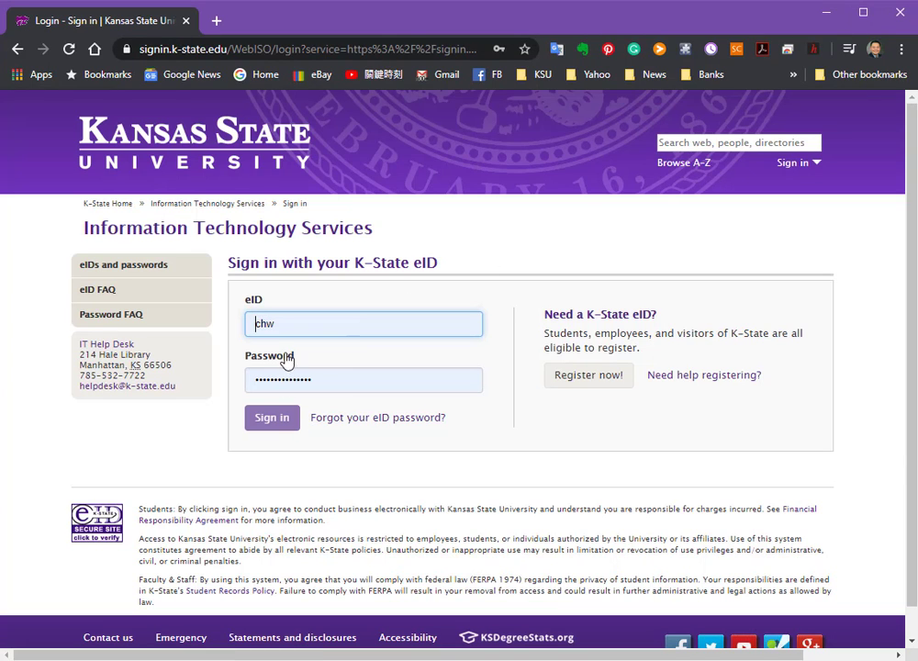
{"action": "left_click", "coordinate": [266, 419]}
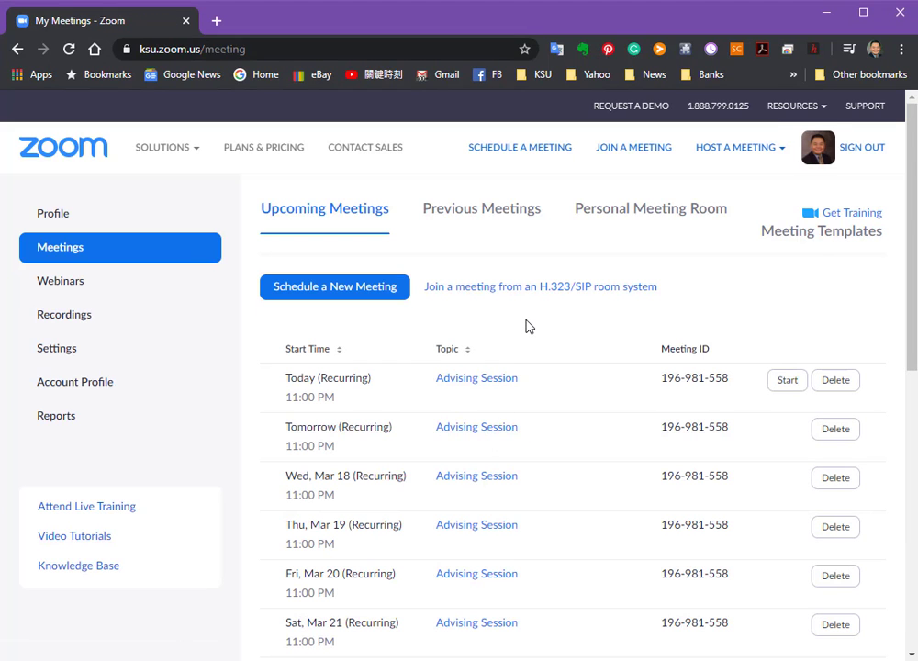
{"action": "scroll", "coordinate": [529, 327], "scroll_direction": "down", "scroll_amount": 5}
{"action": "scroll", "coordinate": [529, 327], "scroll_direction": "up", "scroll_amount": 5}
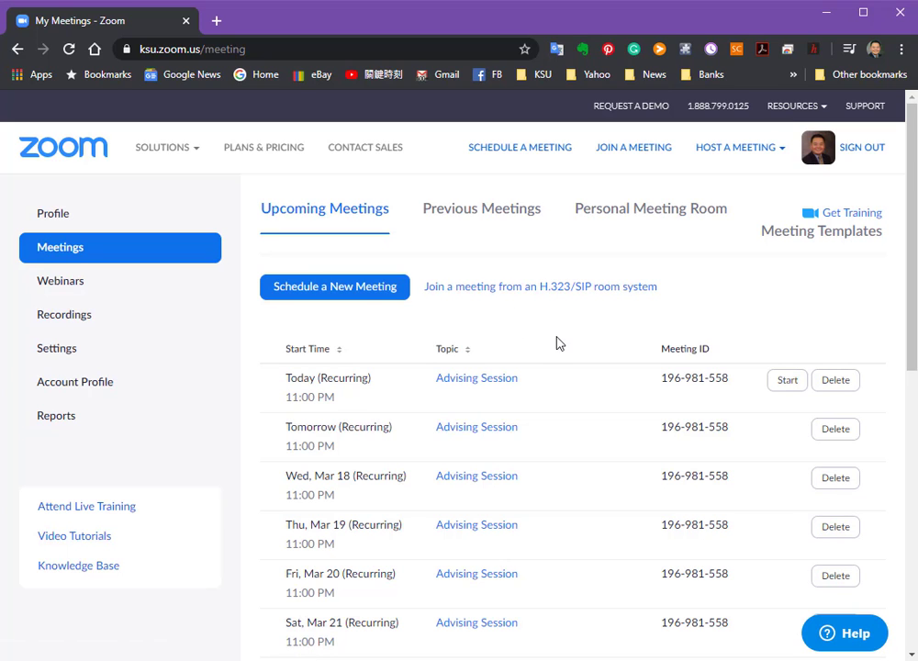
{"action": "left_click", "coordinate": [842, 387]}
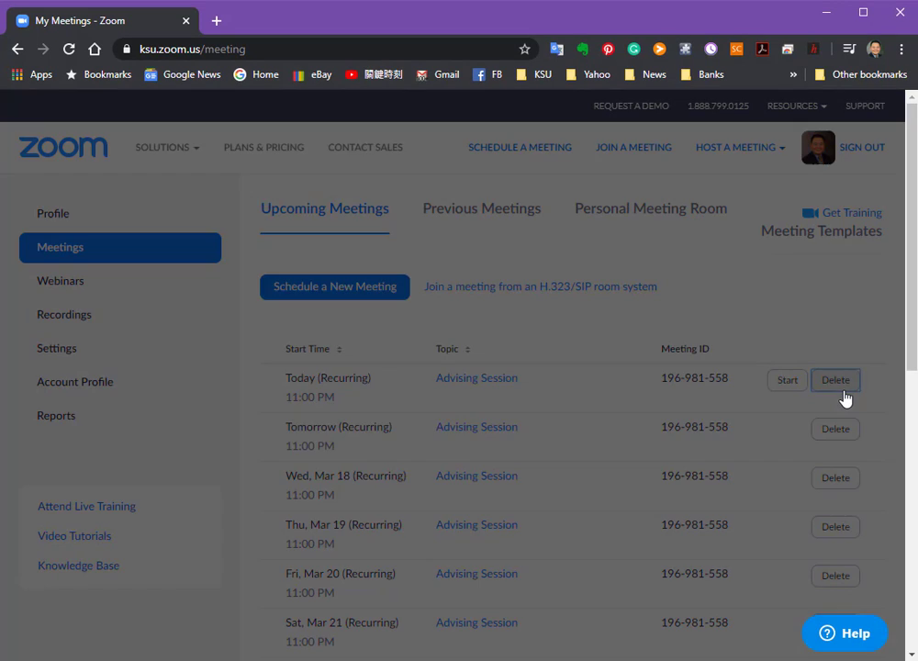
{"action": "left_click", "coordinate": [658, 451]}
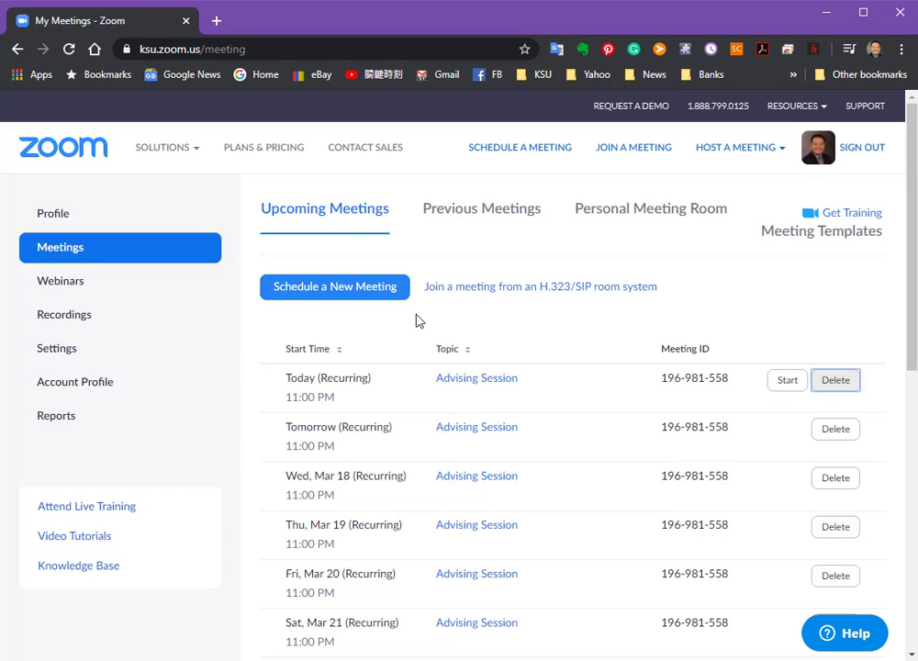
{"action": "scroll", "coordinate": [579, 384], "scroll_direction": "down", "scroll_amount": 3}
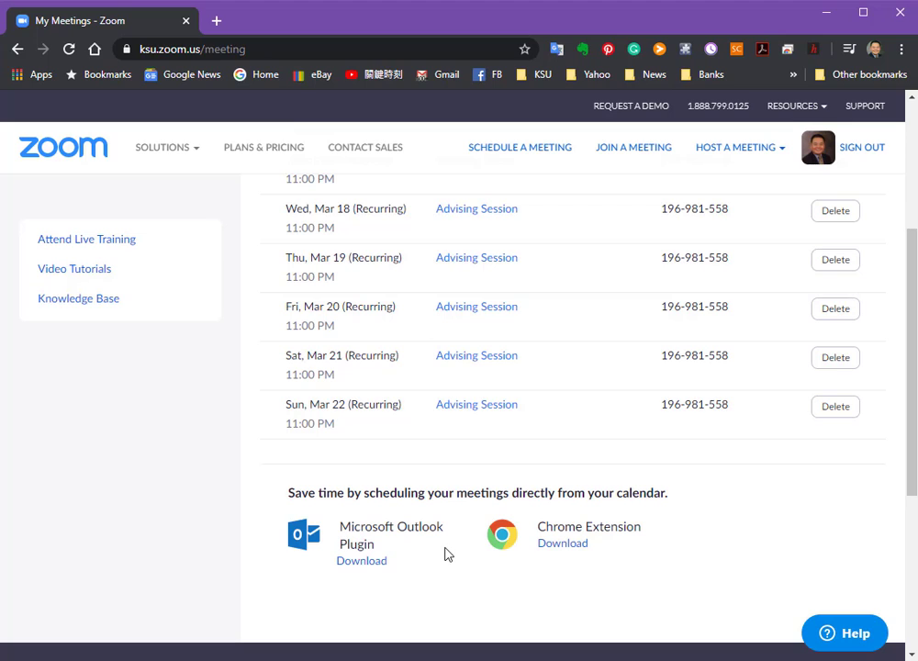
{"action": "scroll", "coordinate": [441, 551], "scroll_direction": "up", "scroll_amount": 3}
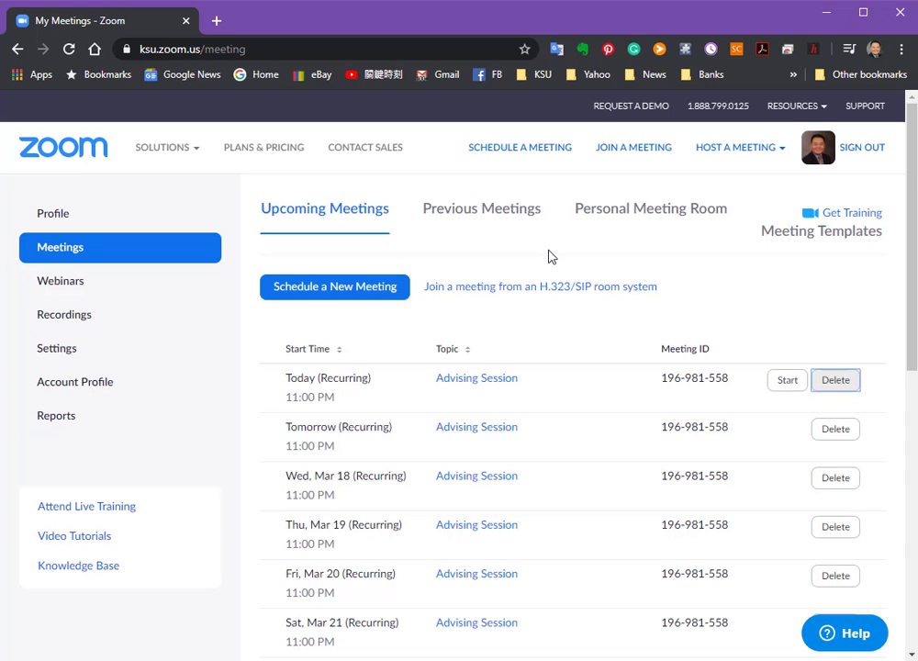
Start scheduling a new meeting with the topic "My Advising meeting 1".
{"action": "left_click", "coordinate": [545, 148]}
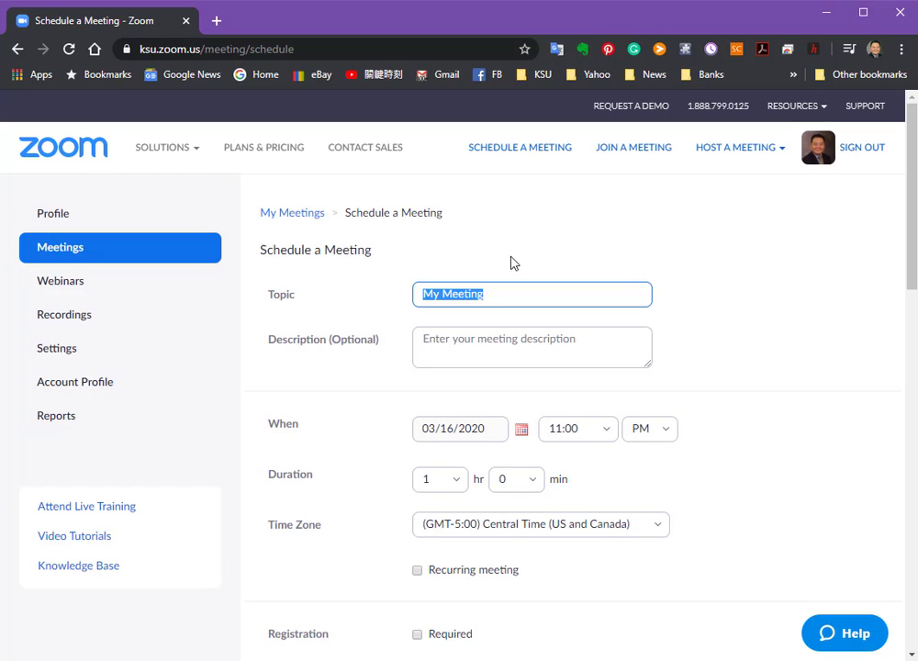
{"action": "type", "text": "My A"}
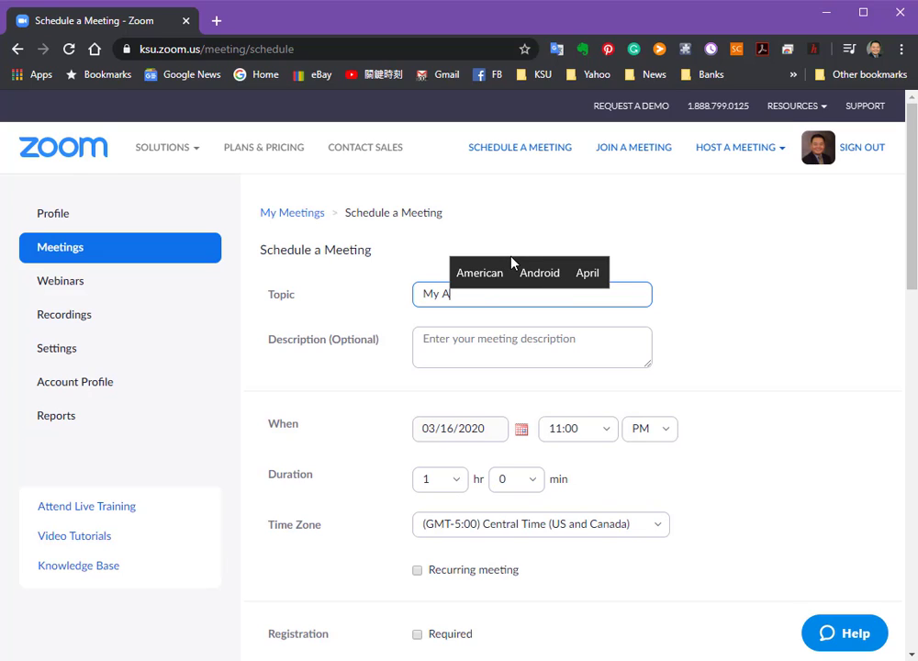
{"action": "type", "text": "dvising "}
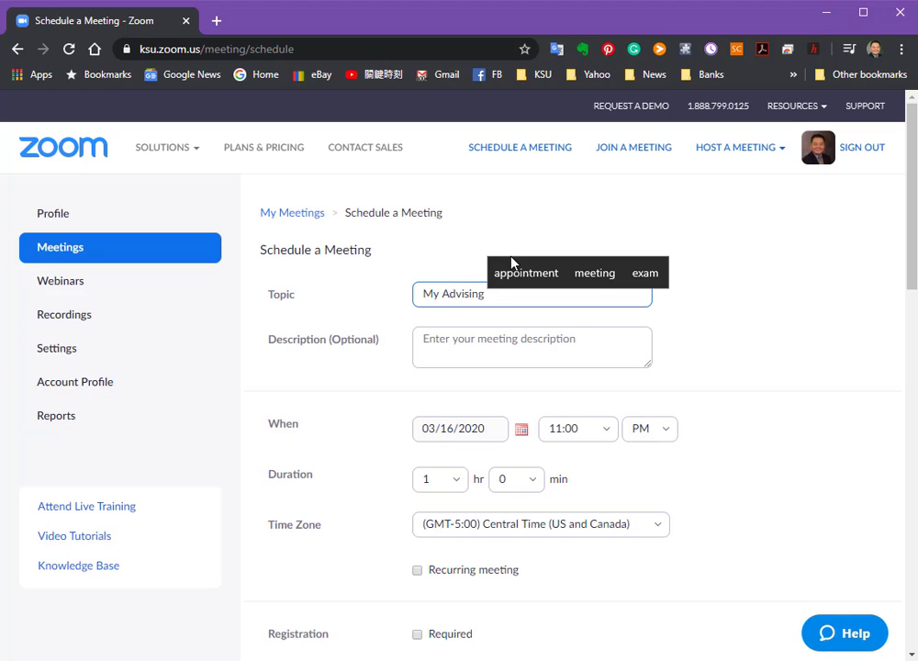
{"action": "type", "text": "meeting 1"}
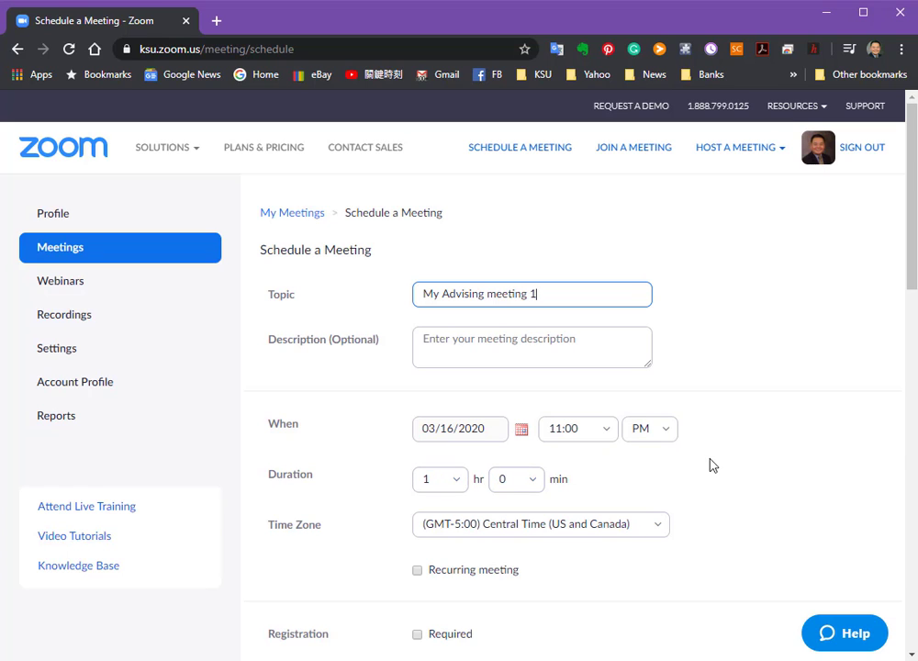
{"action": "scroll", "coordinate": [713, 463], "scroll_direction": "down", "scroll_amount": 1}
{"action": "scroll", "coordinate": [716, 463], "scroll_direction": "up", "scroll_amount": 1}
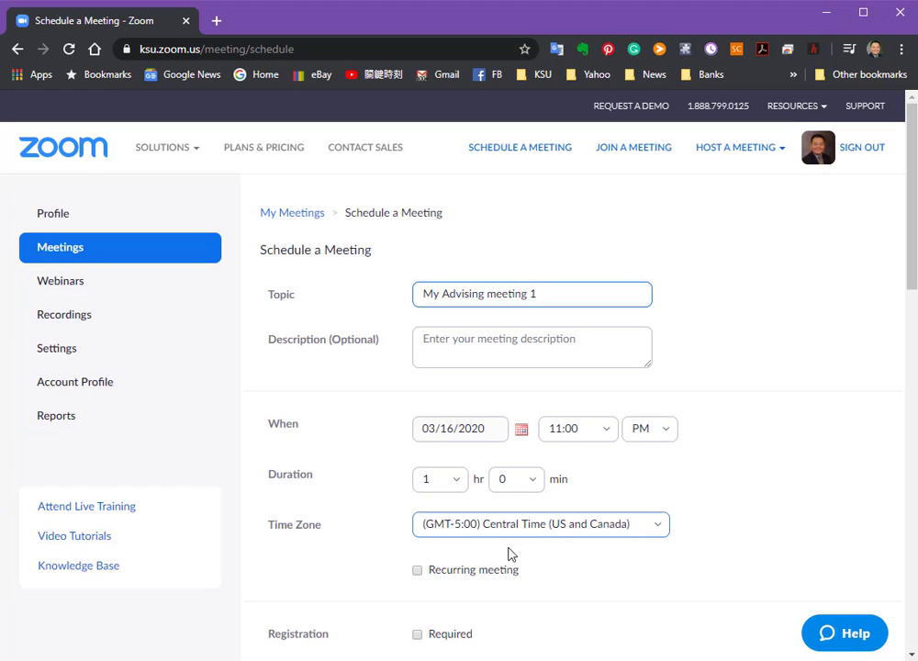
Make the meeting recurring and check the recurrence types available for it.
{"action": "left_click", "coordinate": [418, 571]}
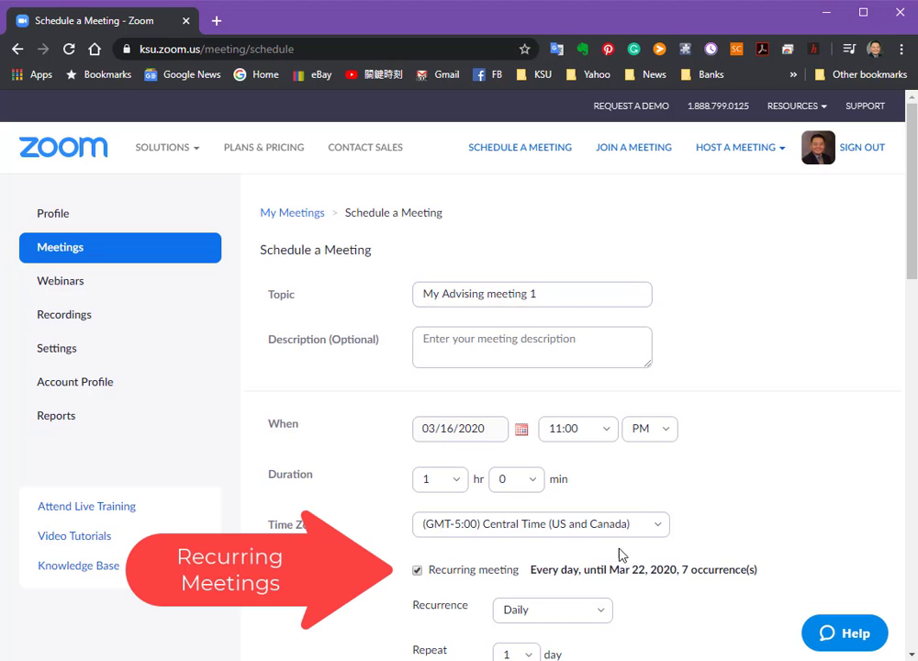
{"action": "scroll", "coordinate": [775, 481], "scroll_direction": "down", "scroll_amount": 3}
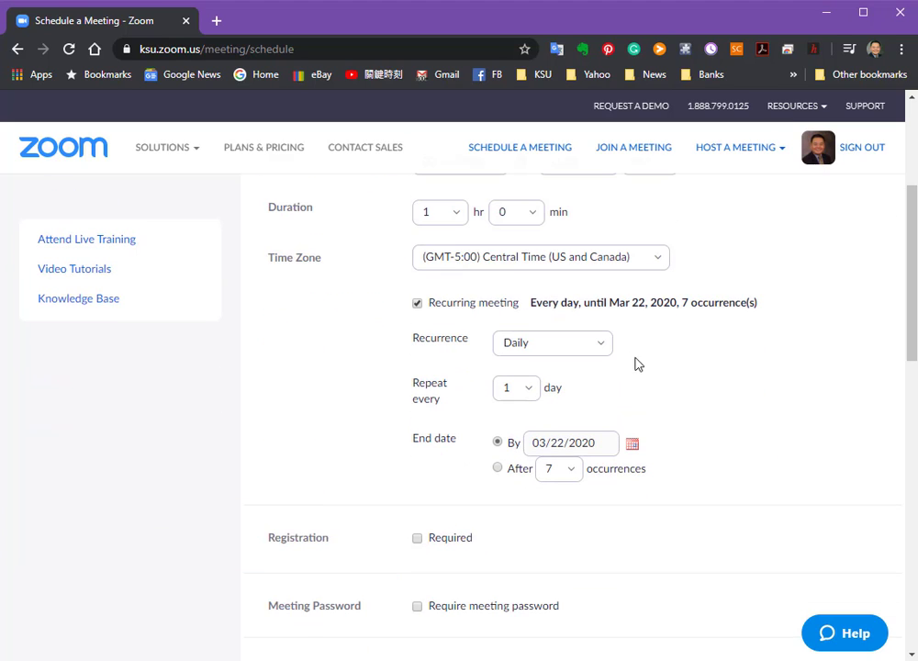
{"action": "left_click", "coordinate": [602, 350]}
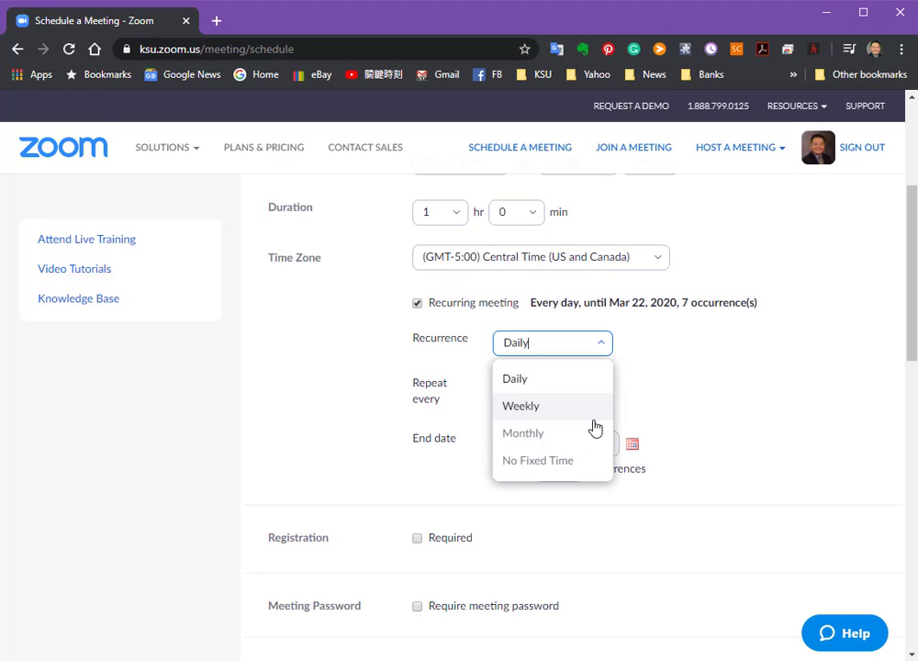
{"action": "left_click", "coordinate": [755, 441]}
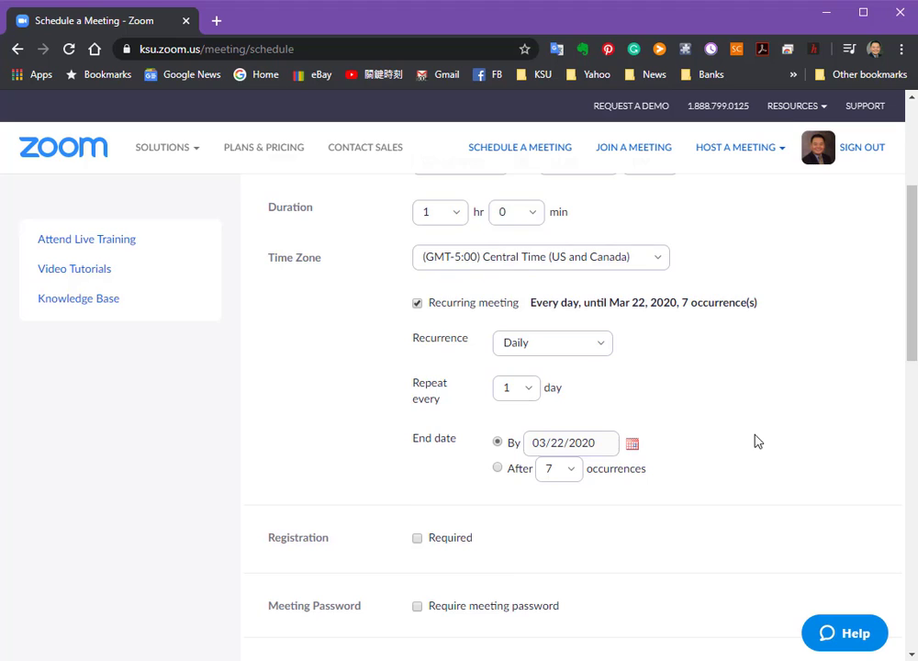
{"action": "scroll", "coordinate": [756, 442], "scroll_direction": "up", "scroll_amount": 3}
{"action": "scroll", "coordinate": [756, 441], "scroll_direction": "down", "scroll_amount": 3}
{"action": "scroll", "coordinate": [756, 444], "scroll_direction": "up", "scroll_amount": 3}
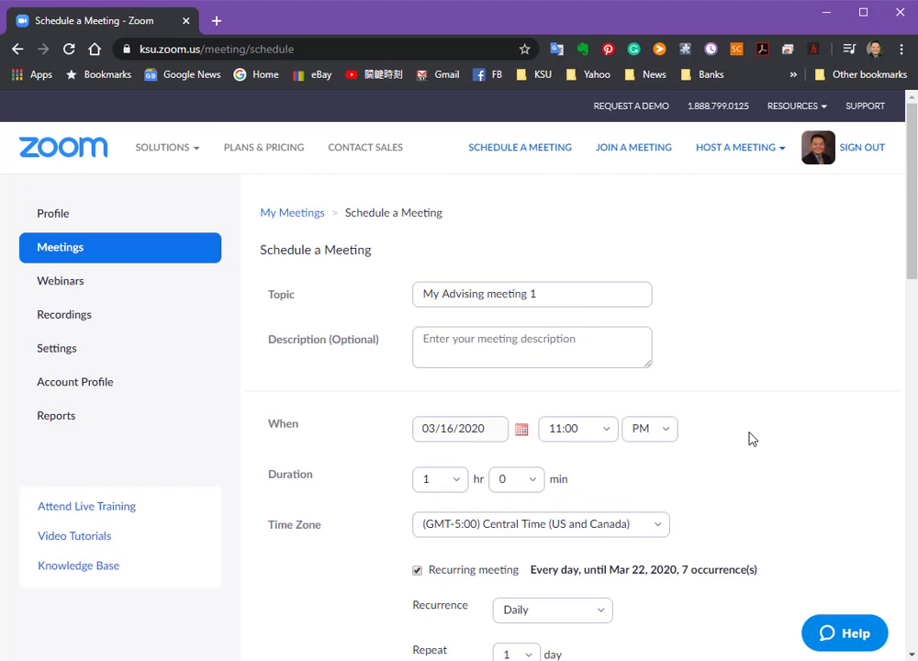
Turn video on for both the host and the participants.
{"action": "scroll", "coordinate": [750, 439], "scroll_direction": "down", "scroll_amount": 3}
{"action": "scroll", "coordinate": [750, 438], "scroll_direction": "down", "scroll_amount": 3}
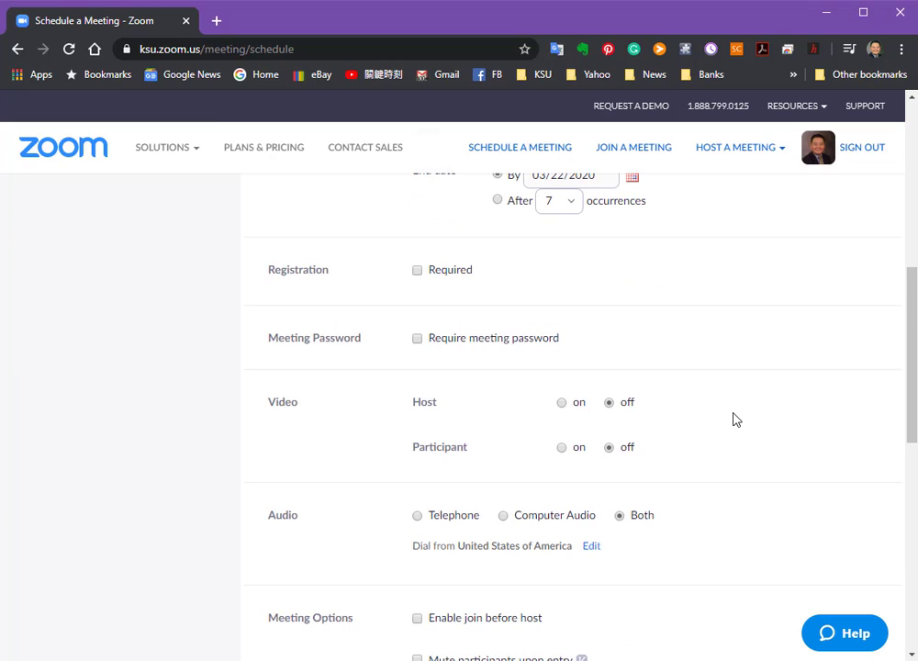
{"action": "left_click", "coordinate": [561, 402]}
{"action": "left_click", "coordinate": [562, 449]}
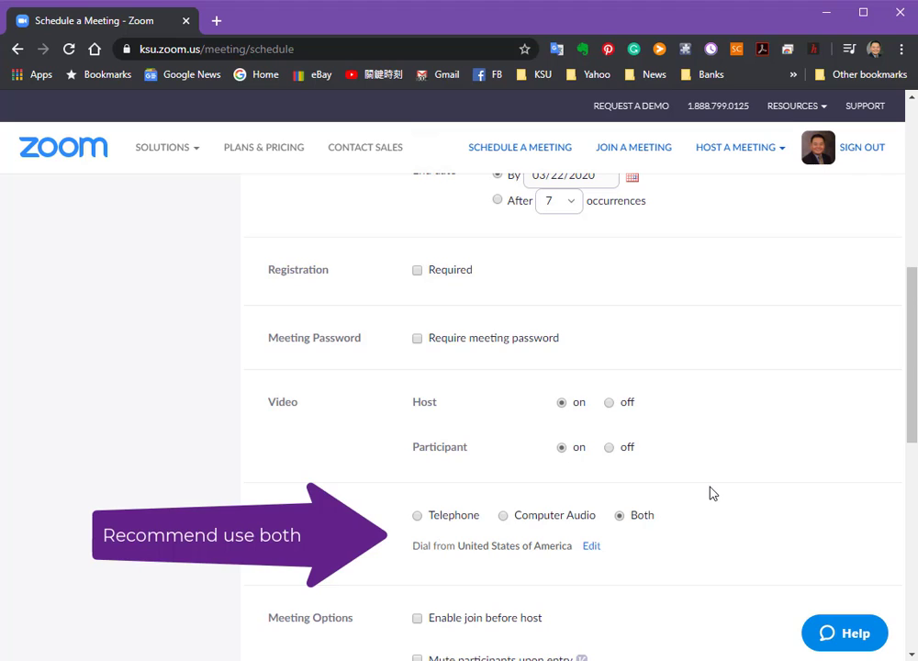
Enable join before host, mute participants upon entry, and automatic meeting recording on the local computer, leaving the waiting room off.
{"action": "scroll", "coordinate": [711, 492], "scroll_direction": "down", "scroll_amount": 3}
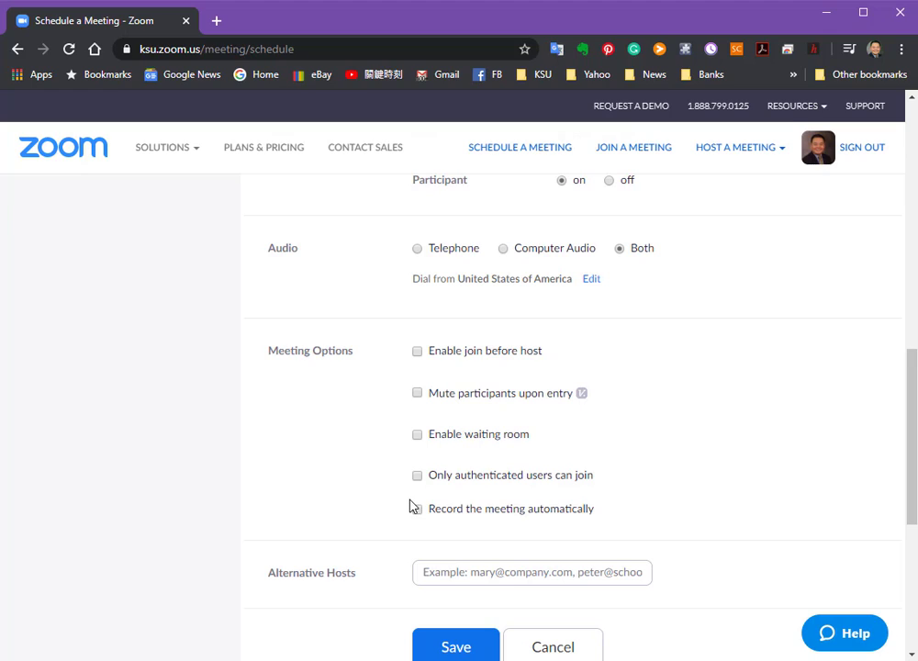
{"action": "left_click", "coordinate": [419, 353]}
{"action": "left_click", "coordinate": [418, 394]}
{"action": "left_click", "coordinate": [419, 435]}
{"action": "left_click", "coordinate": [418, 434]}
{"action": "left_click", "coordinate": [418, 510]}
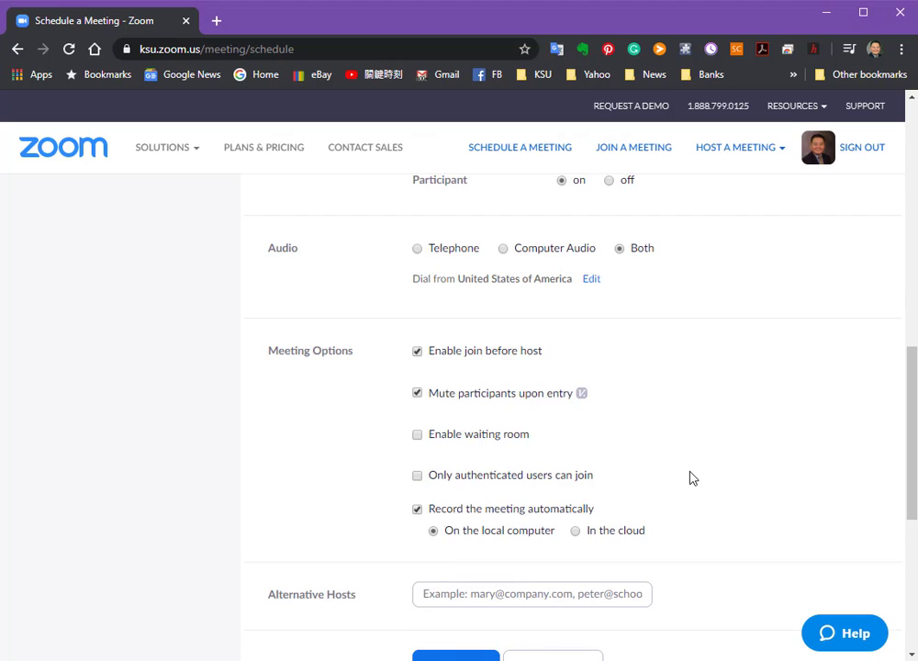
{"action": "scroll", "coordinate": [692, 478], "scroll_direction": "down", "scroll_amount": 3}
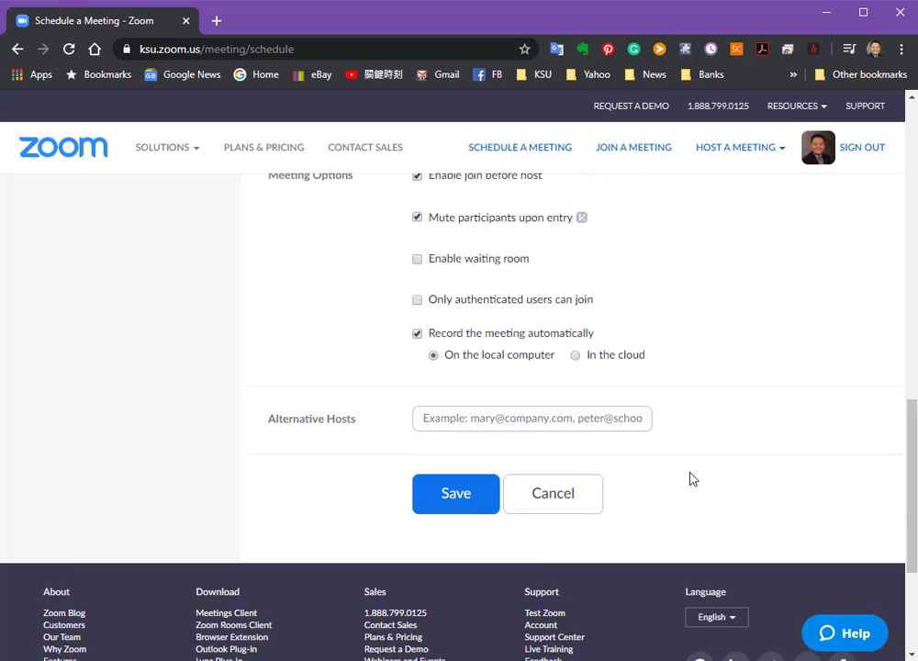
{"action": "scroll", "coordinate": [692, 479], "scroll_direction": "up", "scroll_amount": 3}
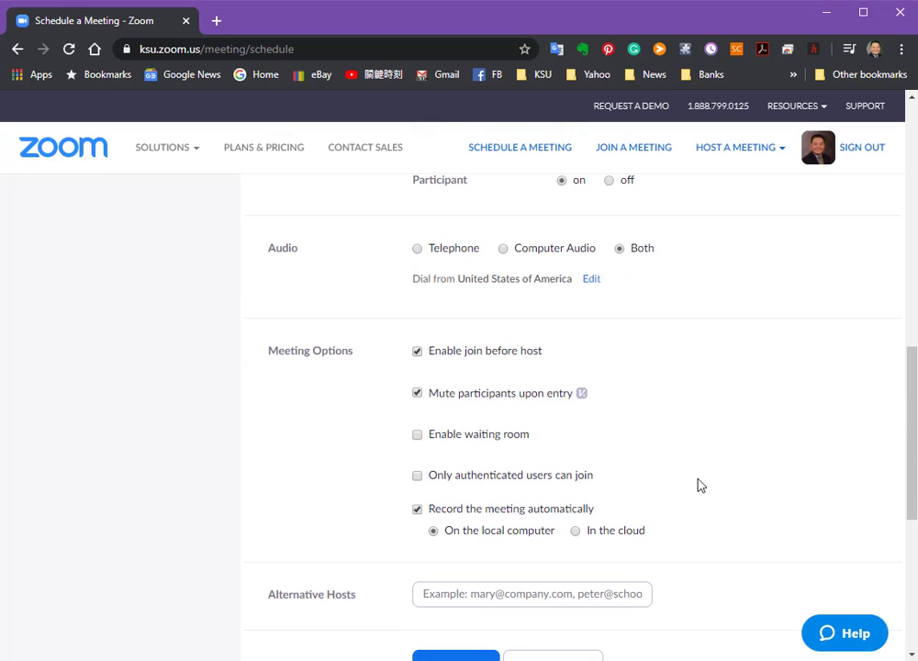
{"action": "scroll", "coordinate": [701, 483], "scroll_direction": "down", "scroll_amount": 3}
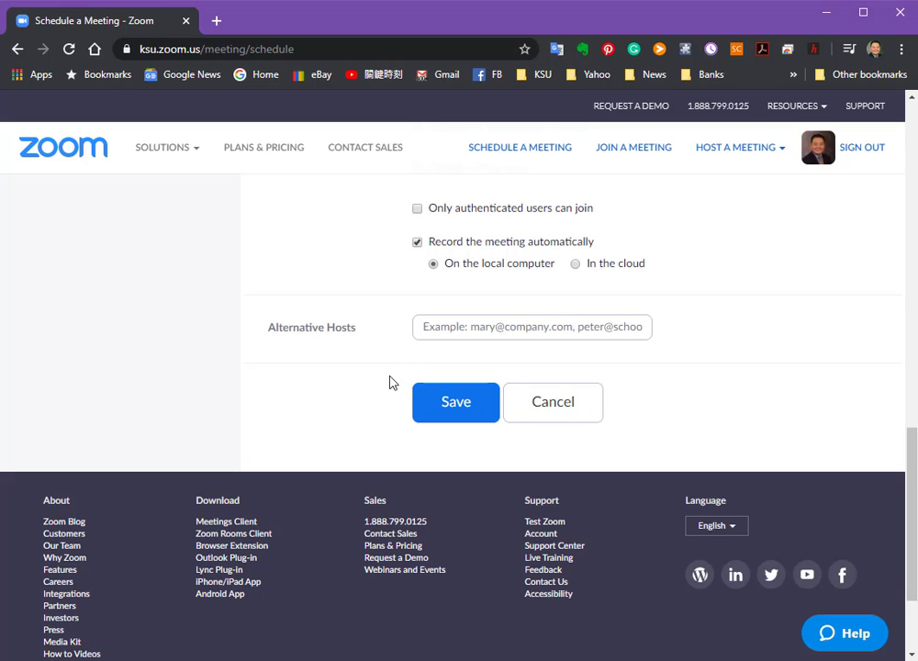
Turn off the recurring meeting option and save the scheduled meeting.
{"action": "scroll", "coordinate": [381, 403], "scroll_direction": "up", "scroll_amount": 5}
{"action": "scroll", "coordinate": [381, 404], "scroll_direction": "up", "scroll_amount": 4}
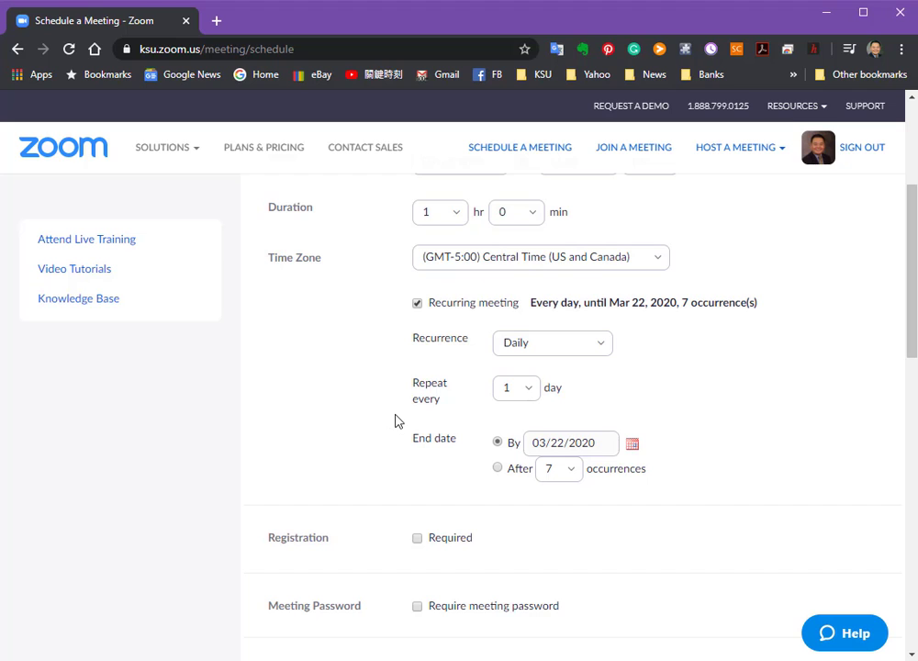
{"action": "left_click", "coordinate": [417, 305]}
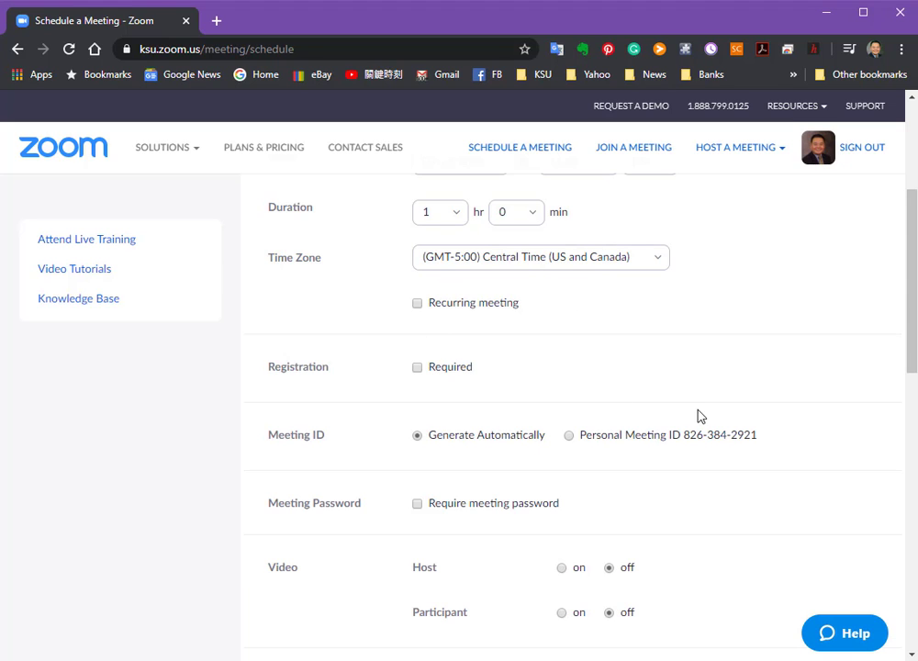
{"action": "scroll", "coordinate": [699, 411], "scroll_direction": "down", "scroll_amount": 9}
{"action": "scroll", "coordinate": [703, 404], "scroll_direction": "up", "scroll_amount": 6}
{"action": "scroll", "coordinate": [701, 404], "scroll_direction": "down", "scroll_amount": 3}
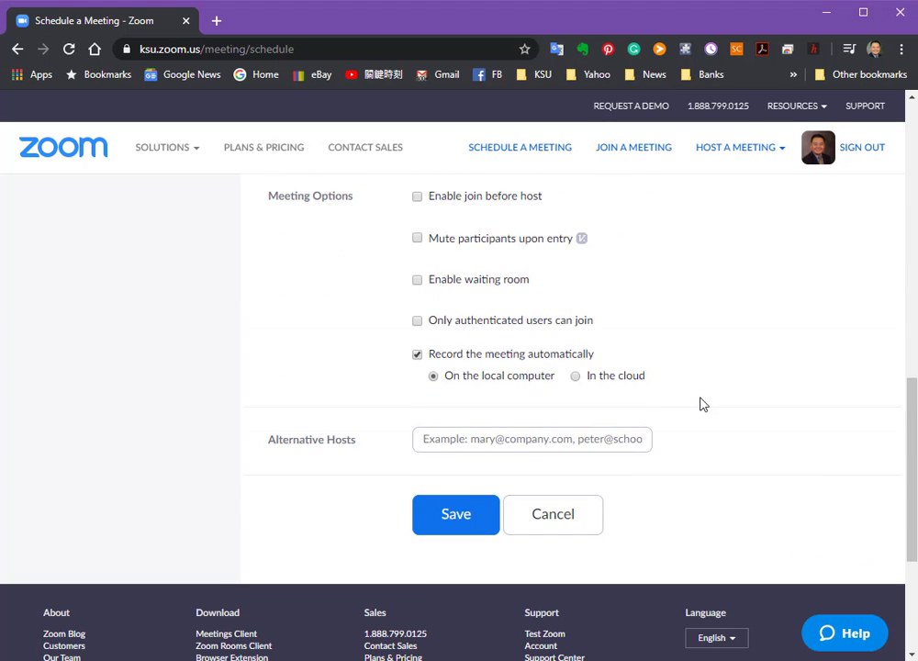
{"action": "left_click", "coordinate": [458, 515]}
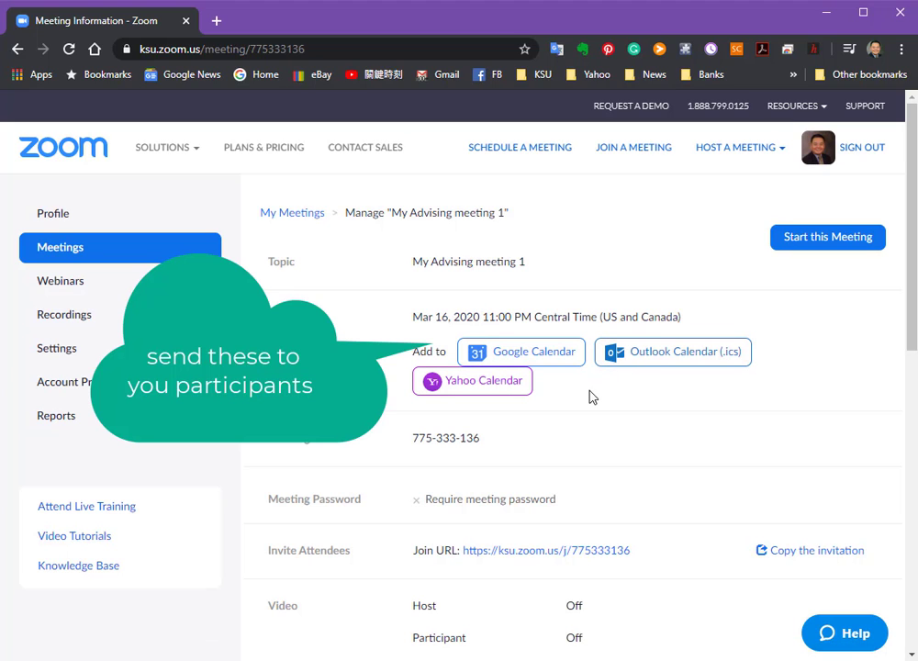
Highlight the complete meeting ID in the saved meeting's information.
{"action": "scroll", "coordinate": [590, 396], "scroll_direction": "down", "scroll_amount": 3}
{"action": "scroll", "coordinate": [592, 397], "scroll_direction": "up", "scroll_amount": 3}
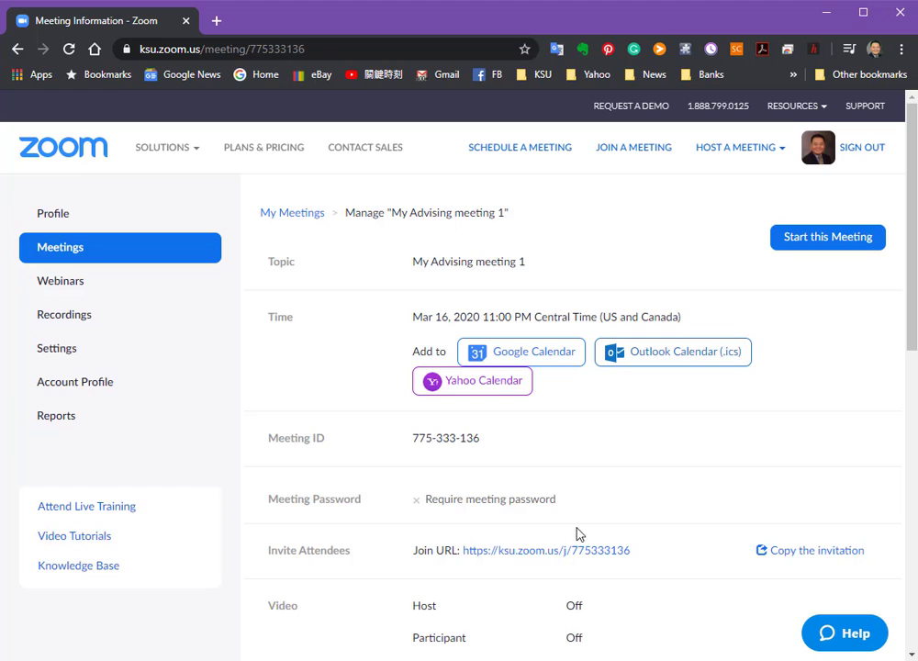
{"action": "left_click_drag", "start_coordinate": [474, 438], "coordinate": [409, 440]}
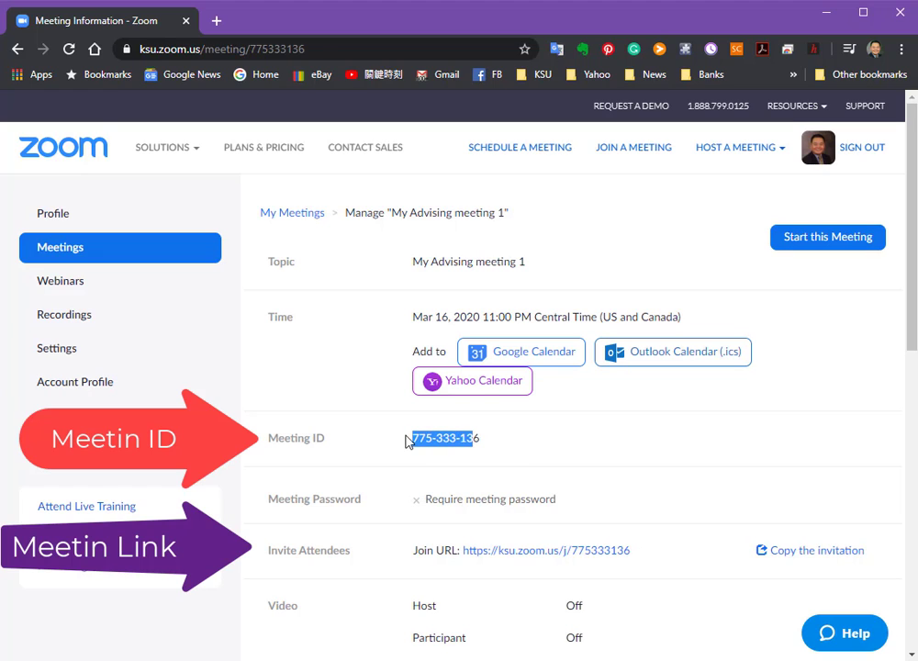
{"action": "left_click_drag", "start_coordinate": [480, 439], "coordinate": [404, 434]}
Examine the saved meeting's join link, video and audio settings, meeting options, and the actions to edit or start it.
{"action": "scroll", "coordinate": [655, 523], "scroll_direction": "down", "scroll_amount": 3}
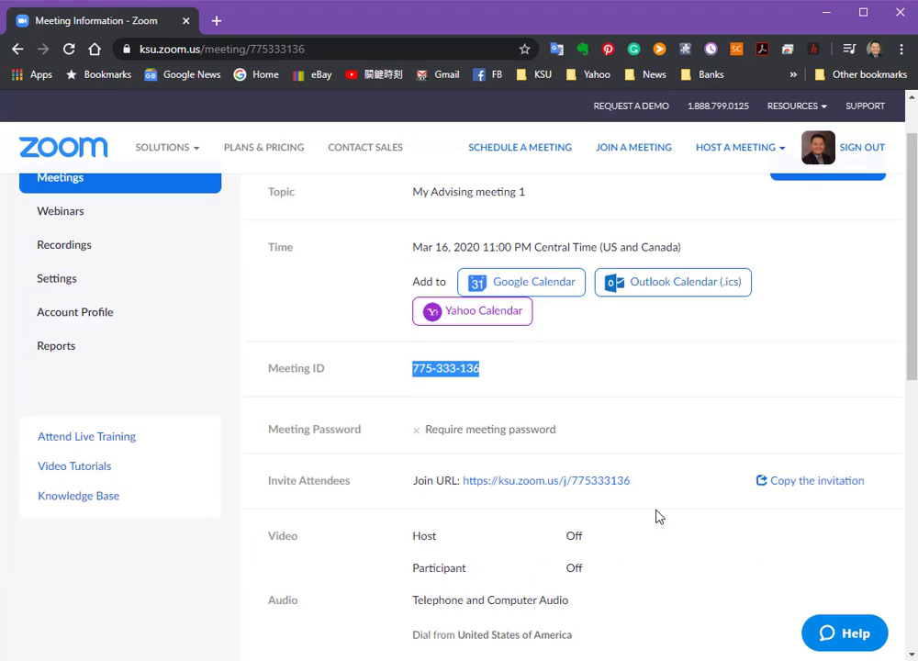
{"action": "scroll", "coordinate": [655, 518], "scroll_direction": "up", "scroll_amount": 3}
{"action": "scroll", "coordinate": [689, 549], "scroll_direction": "down", "scroll_amount": 3}
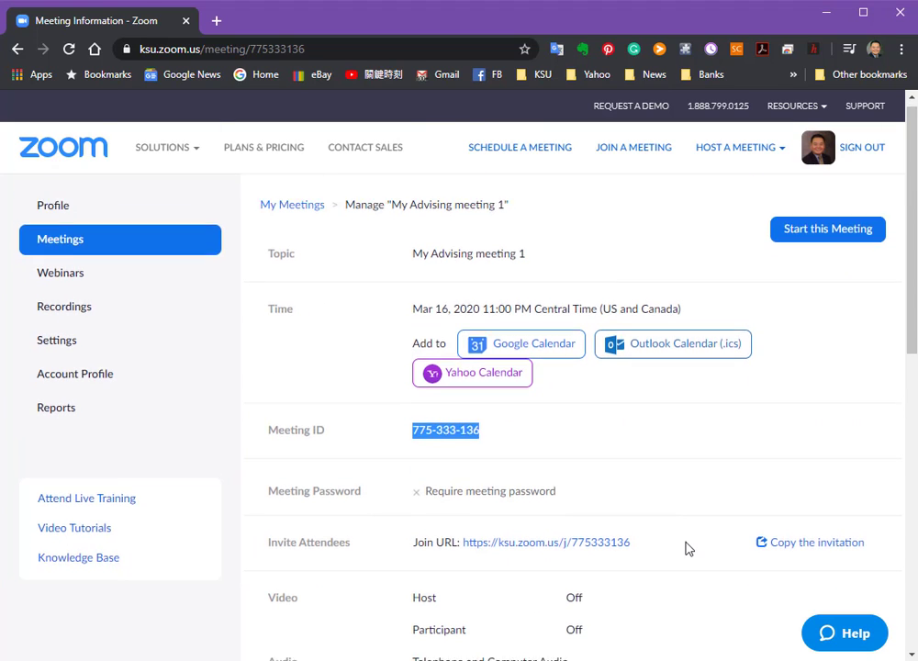
{"action": "scroll", "coordinate": [688, 548], "scroll_direction": "down", "scroll_amount": 3}
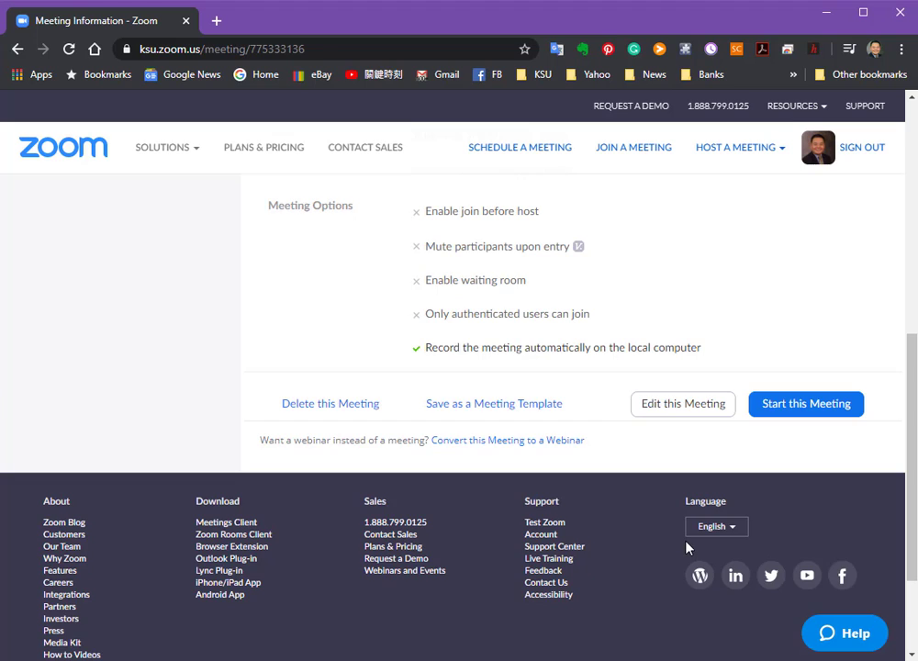
{"action": "scroll", "coordinate": [688, 547], "scroll_direction": "up", "scroll_amount": 3}
{"action": "scroll", "coordinate": [689, 547], "scroll_direction": "up", "scroll_amount": 3}
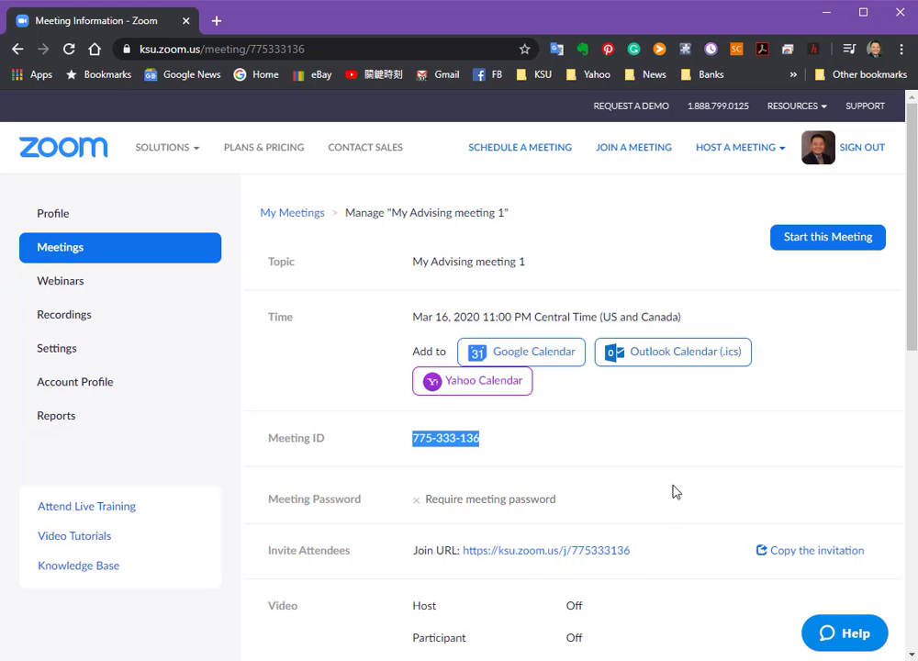
{"action": "scroll", "coordinate": [676, 488], "scroll_direction": "down", "scroll_amount": 3}
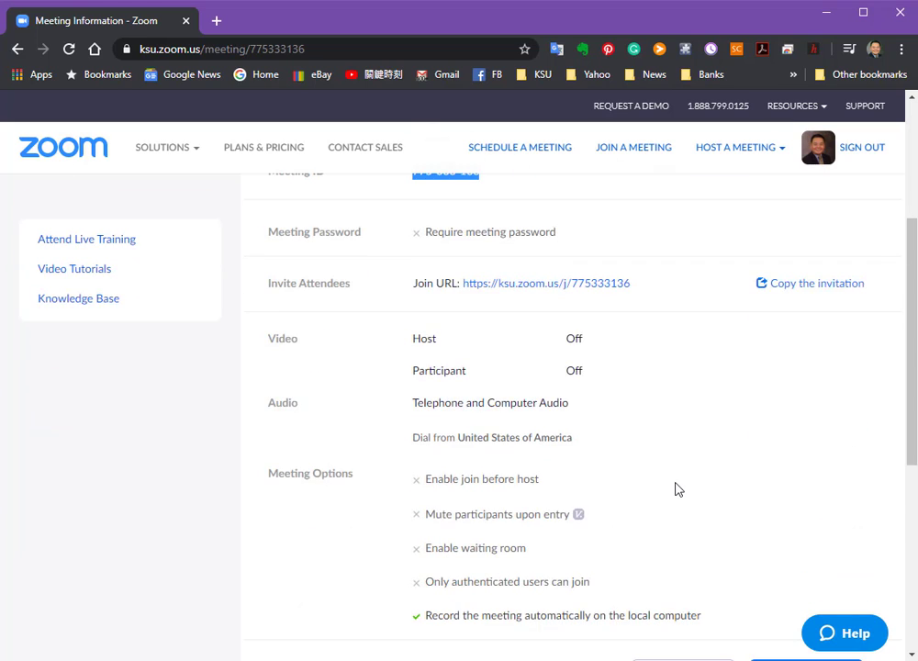
{"action": "scroll", "coordinate": [677, 489], "scroll_direction": "up", "scroll_amount": 3}
{"action": "scroll", "coordinate": [677, 488], "scroll_direction": "down", "scroll_amount": 3}
{"action": "scroll", "coordinate": [683, 491], "scroll_direction": "down", "scroll_amount": 3}
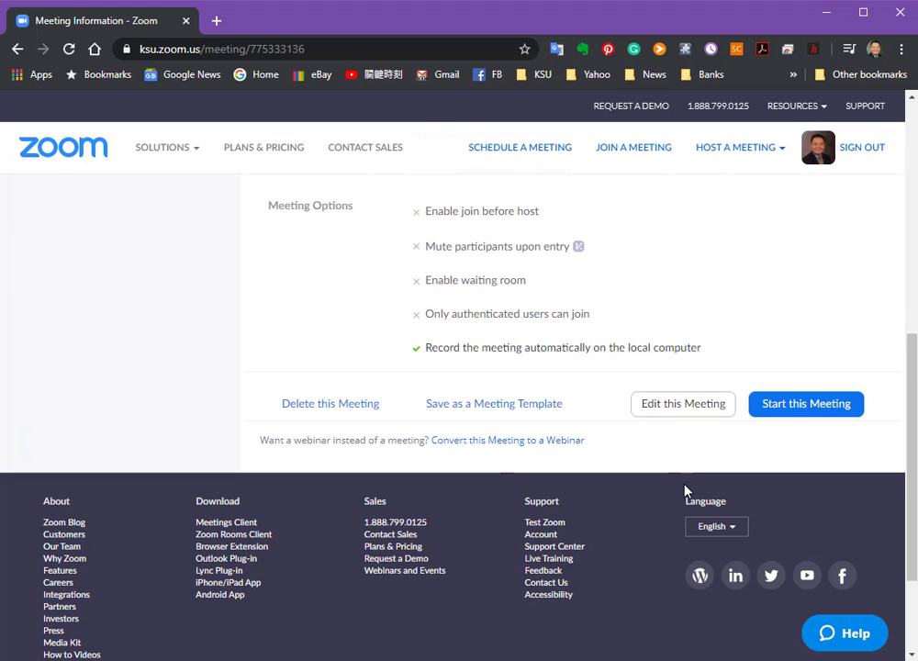
{"action": "scroll", "coordinate": [686, 492], "scroll_direction": "up", "scroll_amount": 3}
{"action": "scroll", "coordinate": [688, 489], "scroll_direction": "down", "scroll_amount": 1}
{"action": "scroll", "coordinate": [688, 489], "scroll_direction": "down", "scroll_amount": 3}
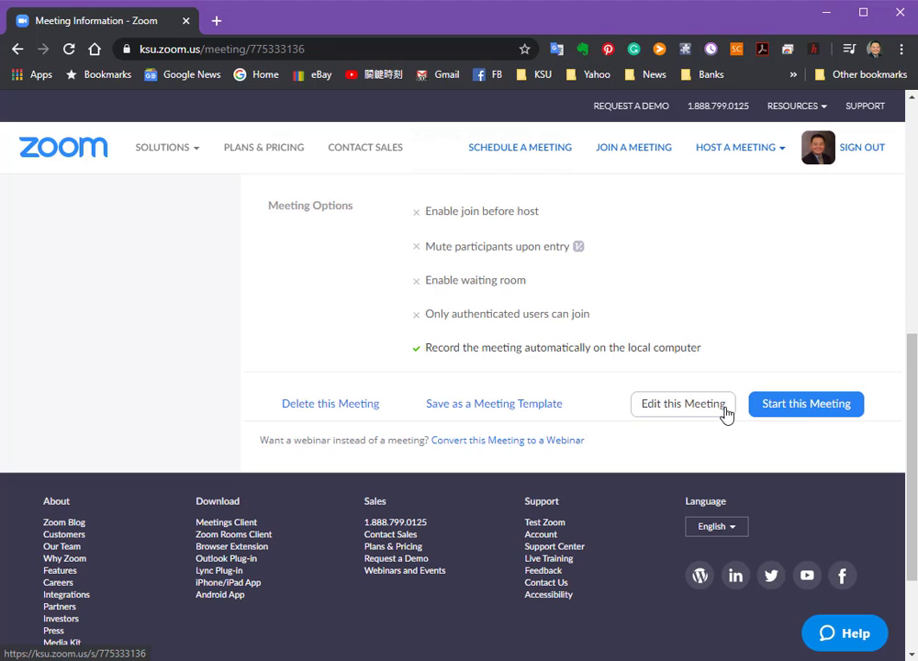
Add the saved advising meeting to Google Calendar.
{"action": "scroll", "coordinate": [598, 440], "scroll_direction": "up", "scroll_amount": 8}
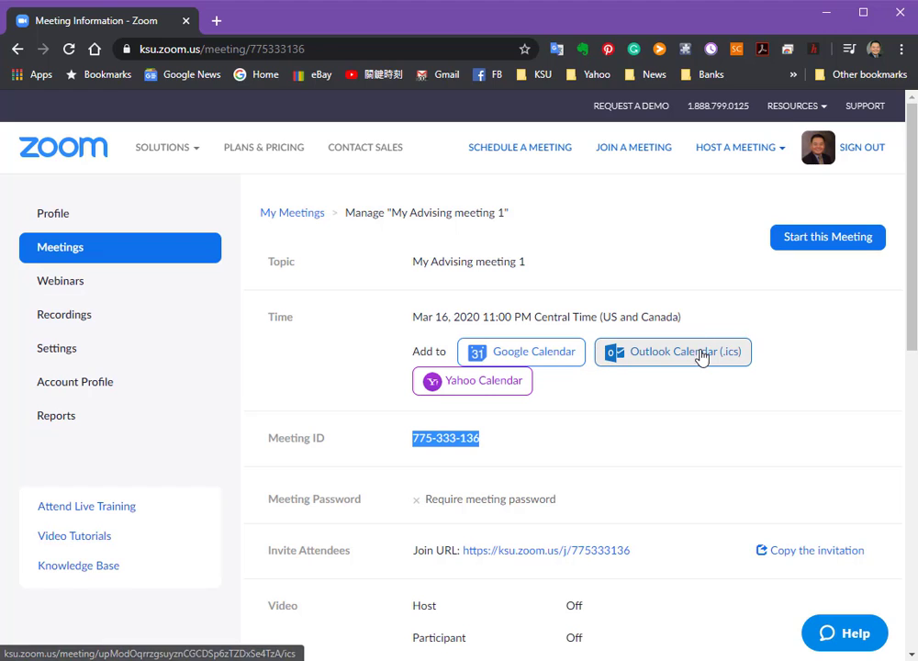
{"action": "left_click", "coordinate": [557, 357]}
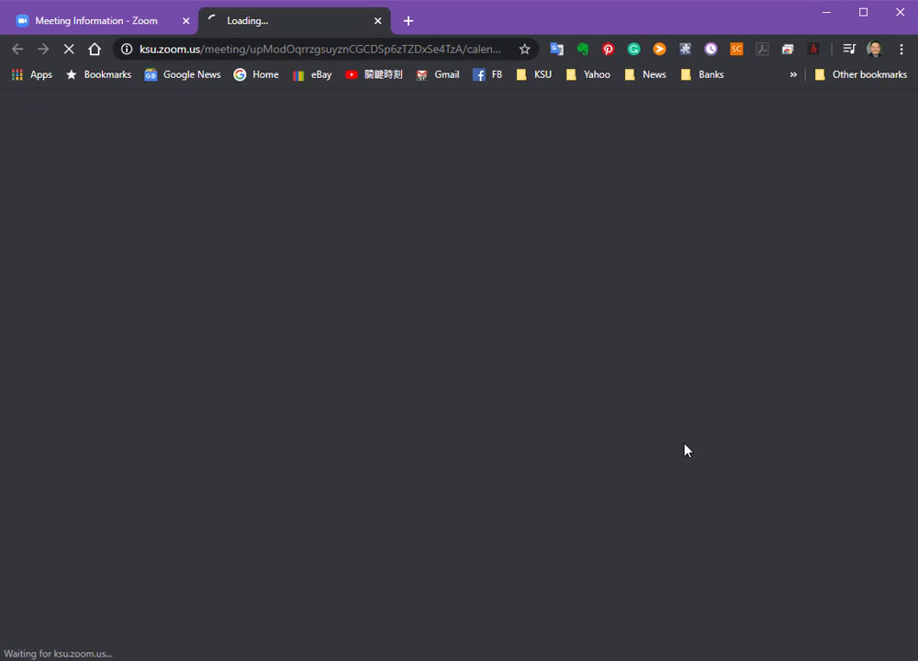